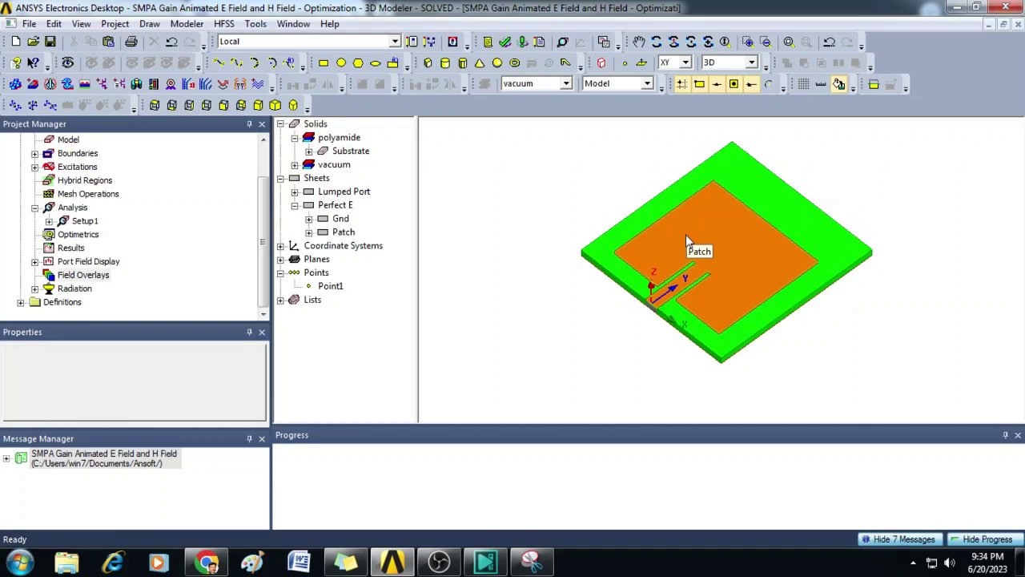
# Create a Vector_E field plot on the Patch at 2.4 GHz.
pyautogui.click(687, 237)
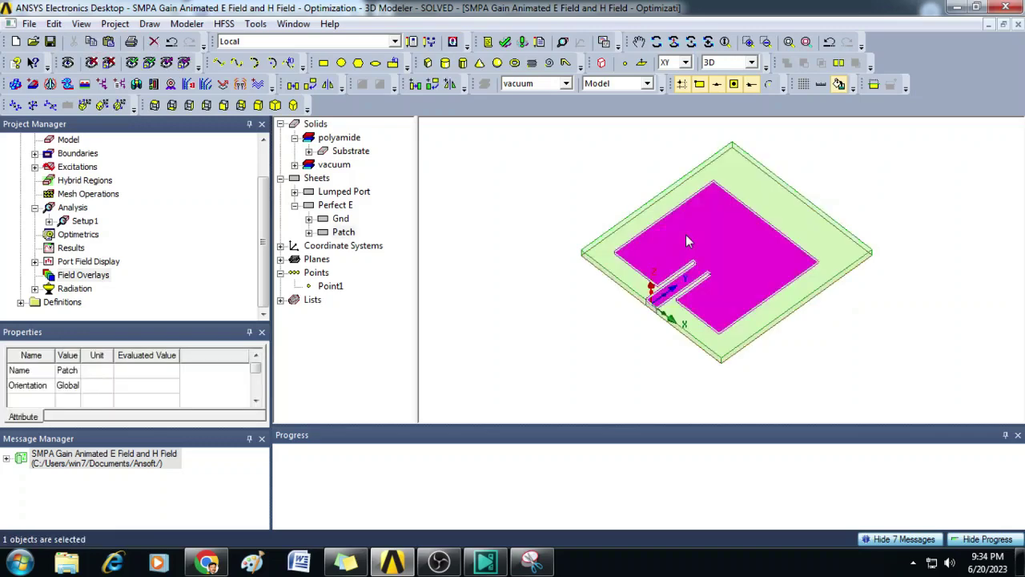
pyautogui.rightClick(686, 237)
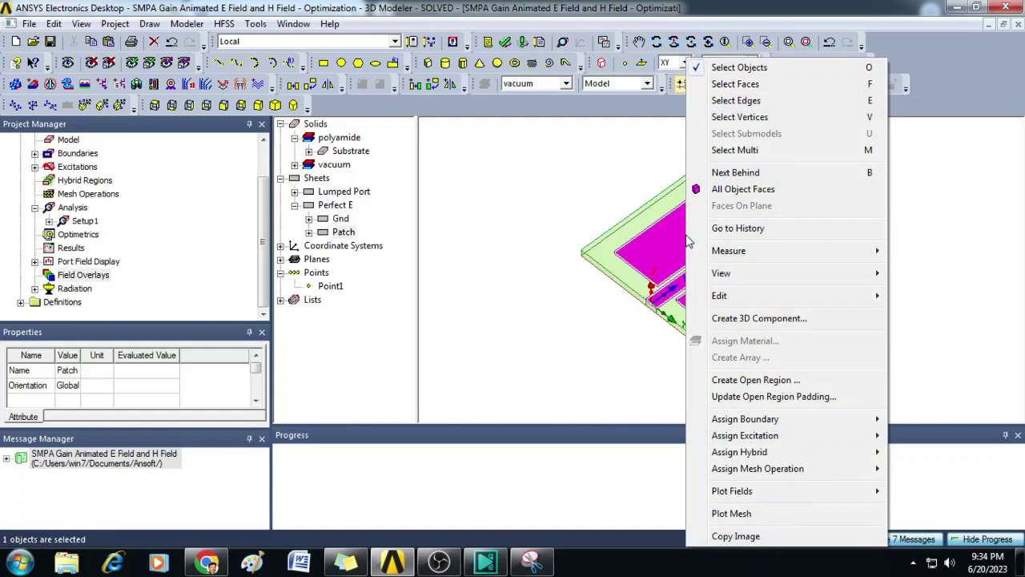
pyautogui.moveTo(733, 490)
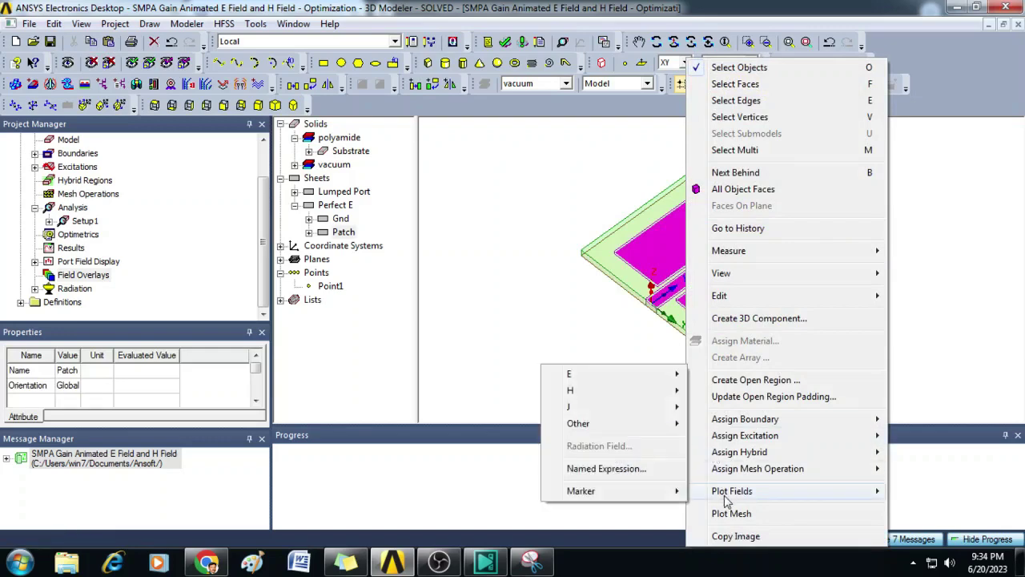
pyautogui.moveTo(613, 374)
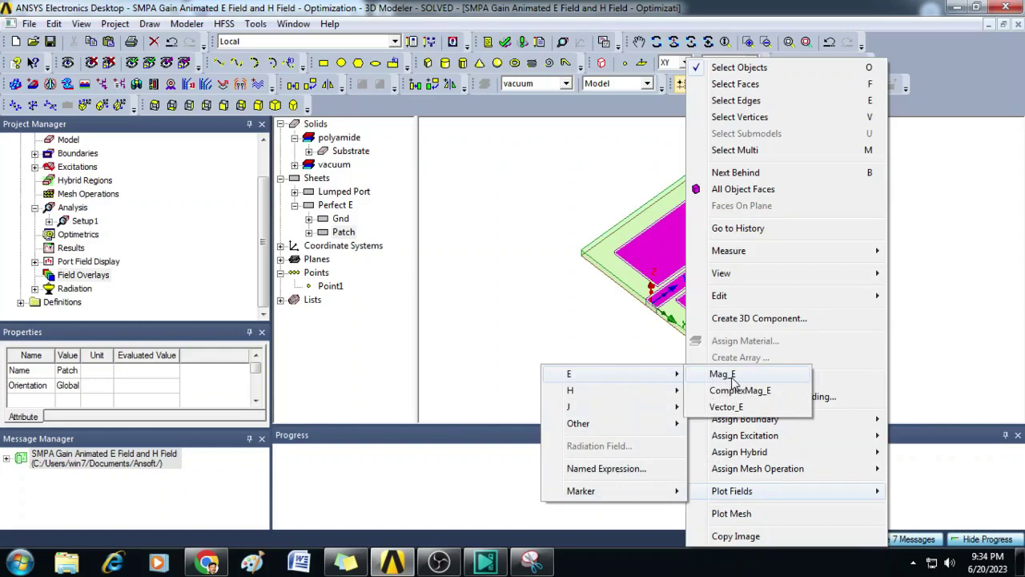
pyautogui.click(738, 410)
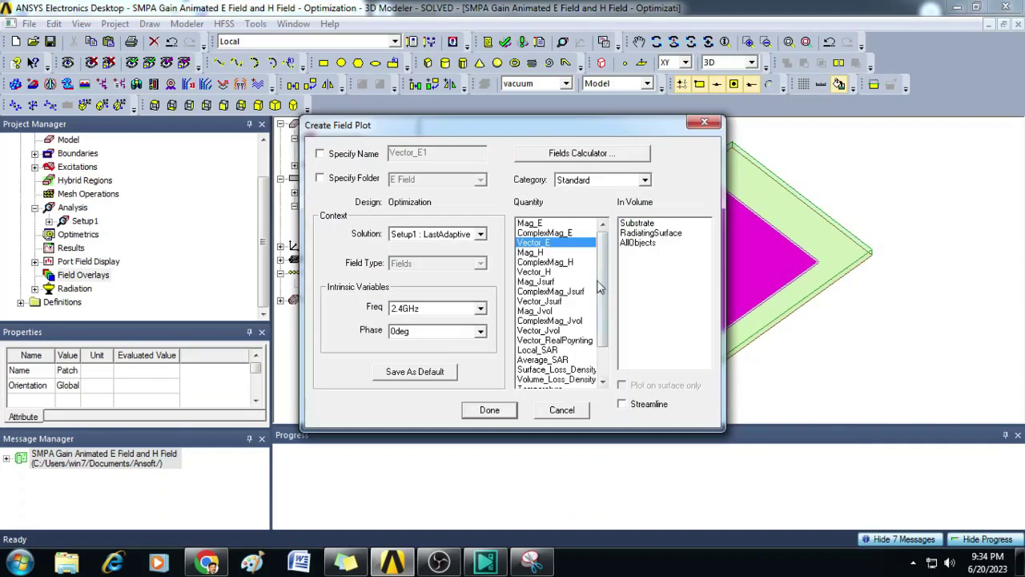
pyautogui.click(489, 412)
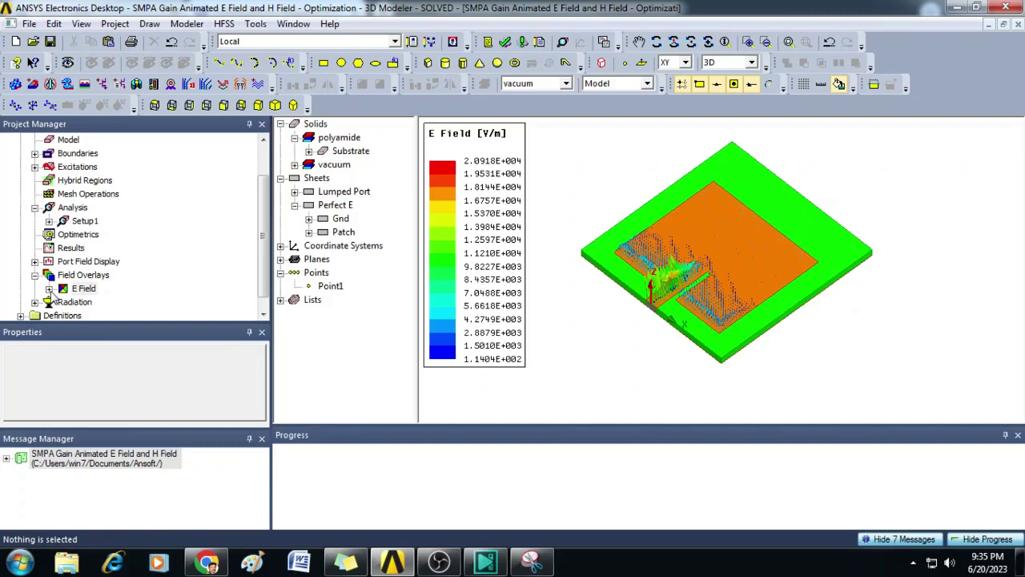
# Animate the Vector_E1 plot through the phase sweep.
pyautogui.click(49, 288)
pyautogui.click(83, 289)
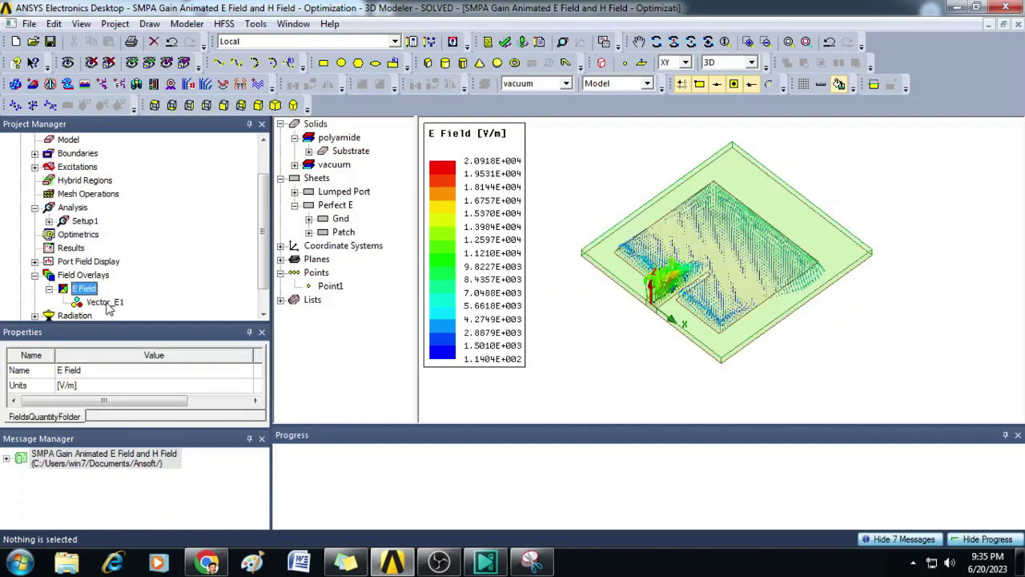
pyautogui.click(106, 303)
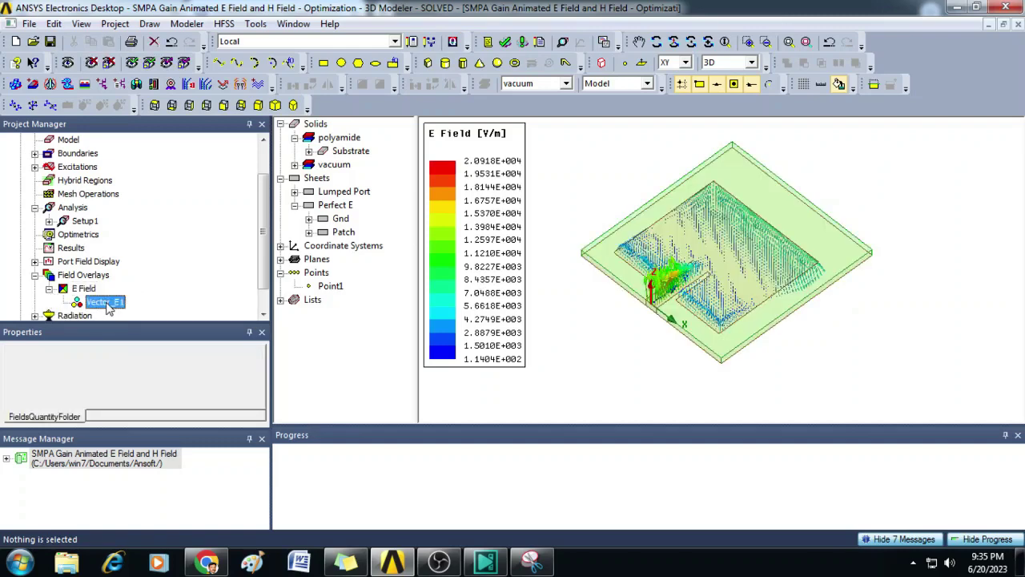
pyautogui.rightClick(107, 303)
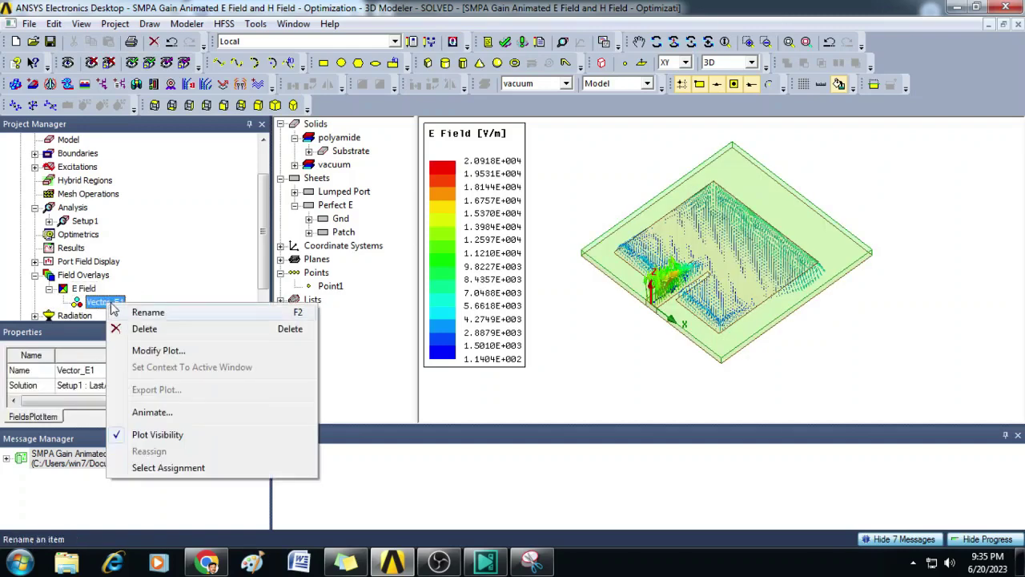
pyautogui.click(152, 412)
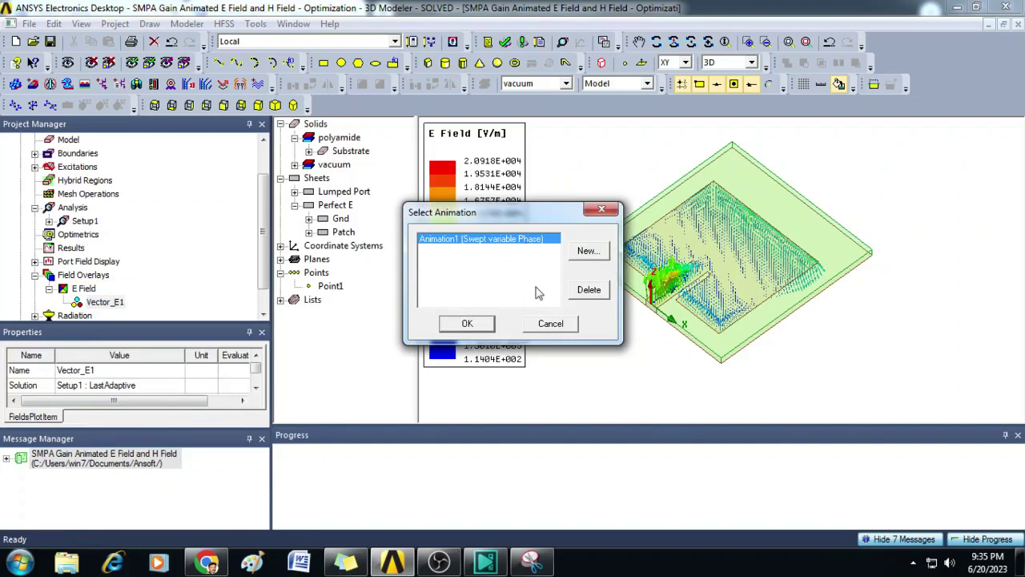
pyautogui.click(481, 331)
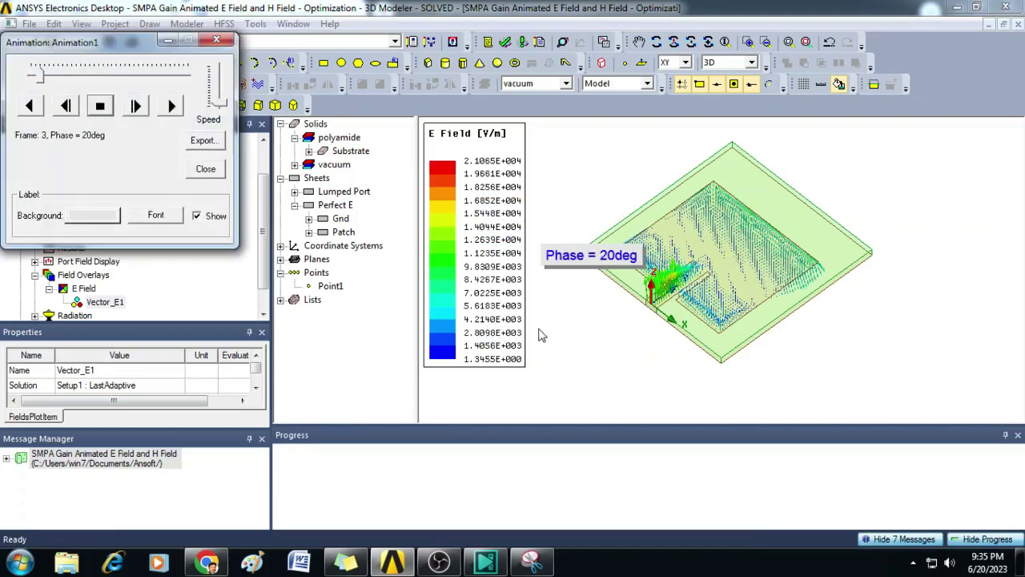
# Orbit the model edge-on, then back to an oblique top view.
pyautogui.click(674, 42)
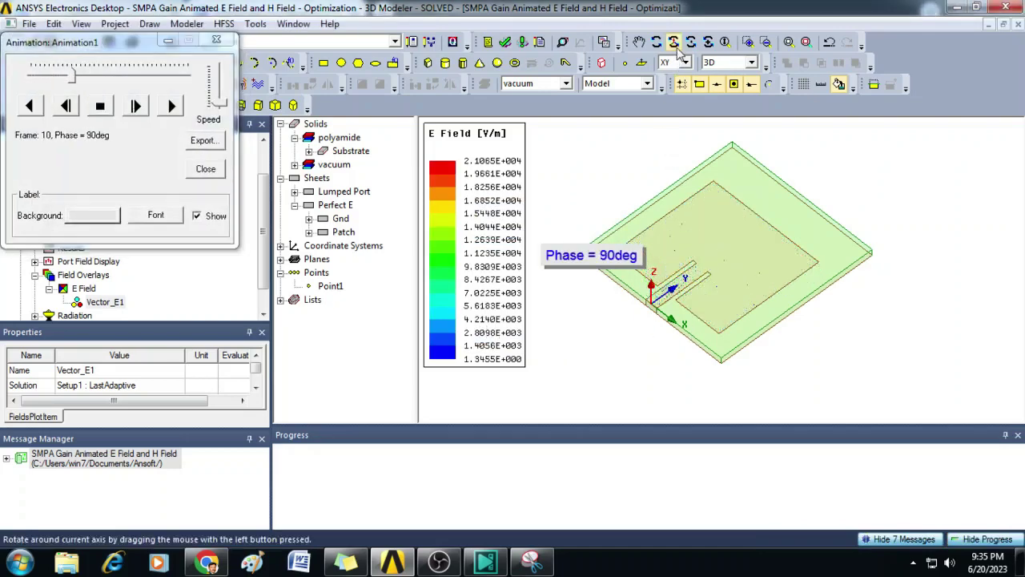
pyautogui.moveTo(677, 208)
pyautogui.mouseDown()
pyautogui.moveTo(675, 266)
pyautogui.moveTo(693, 280)
pyautogui.moveTo(707, 341)
pyautogui.mouseUp()
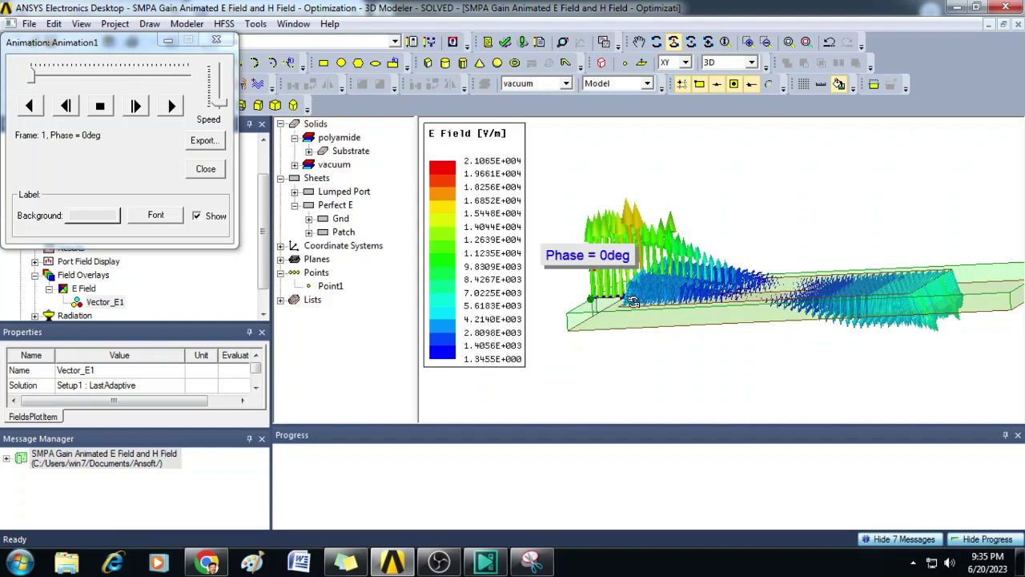
pyautogui.moveTo(762, 320); pyautogui.dragTo(793, 302)
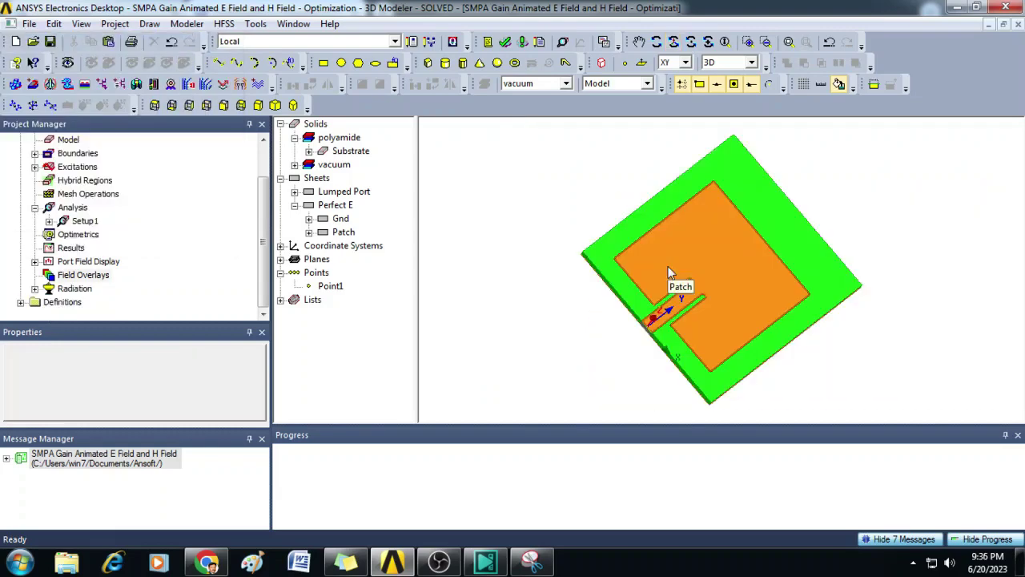
# Create a Mag_E field plot on the Patch at 2.4 GHz.
pyautogui.click(669, 273)
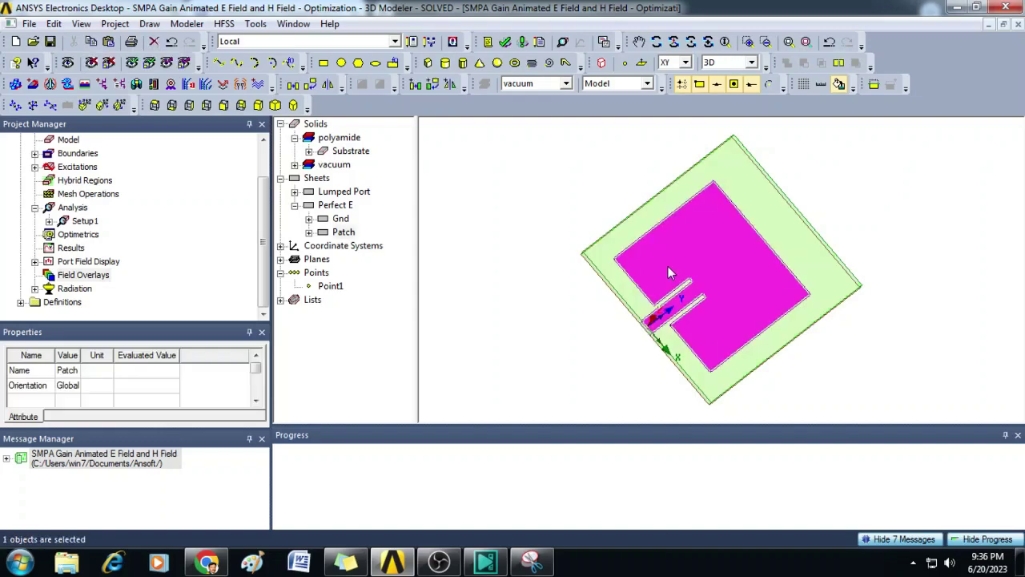
pyautogui.rightClick(669, 271)
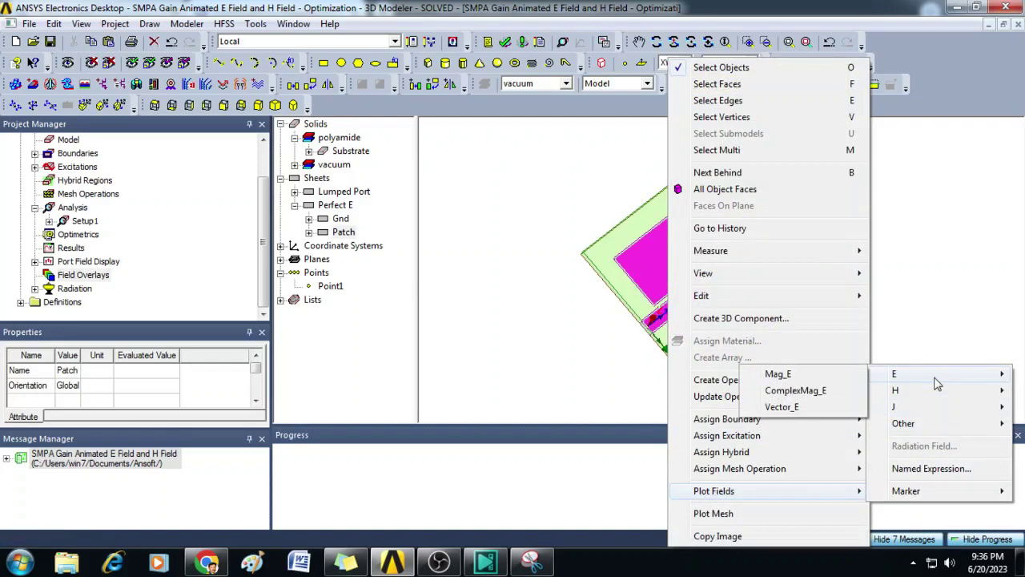
pyautogui.moveTo(894, 374)
pyautogui.click(789, 378)
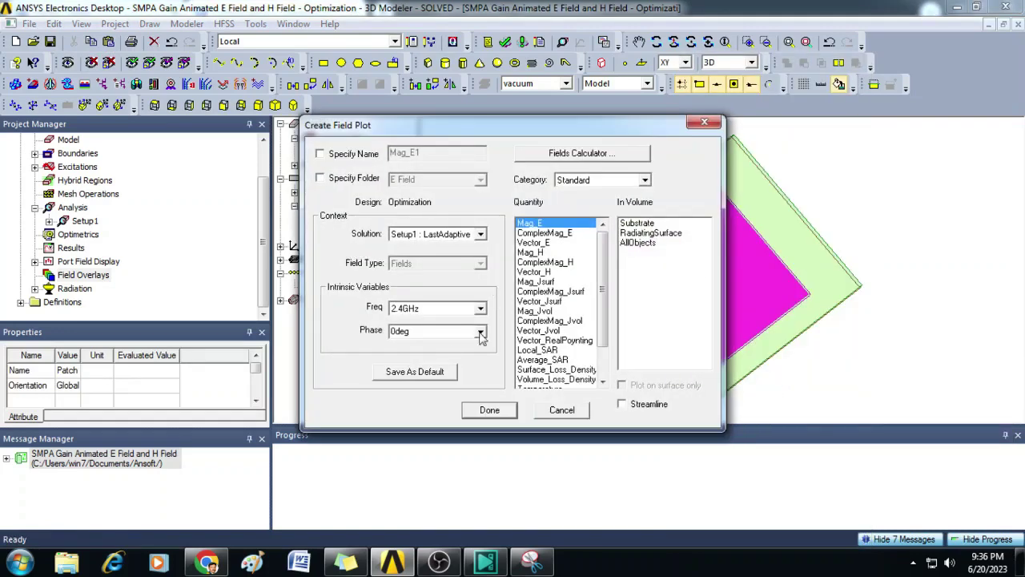
pyautogui.click(490, 410)
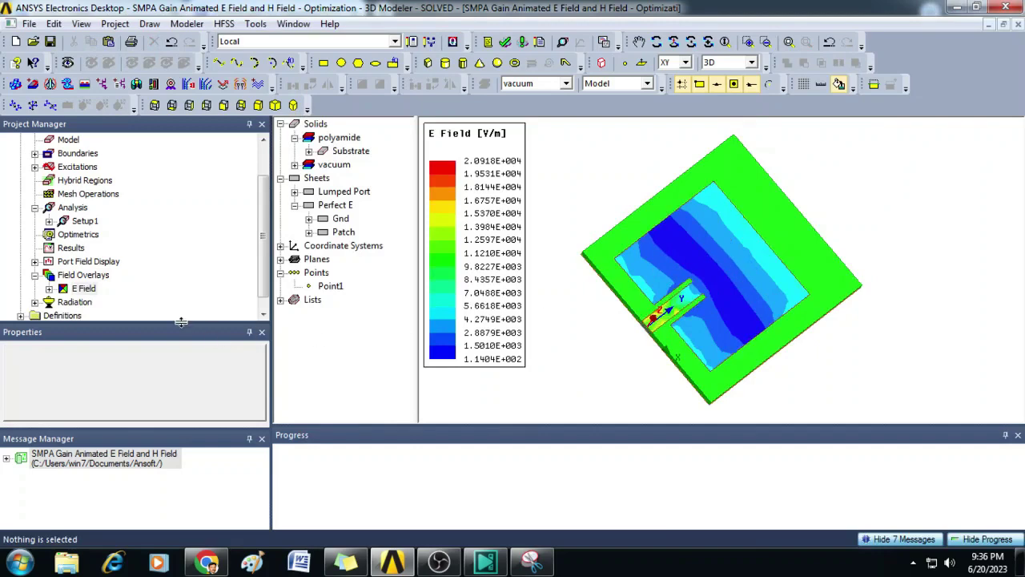
# Animate the Mag_E1 plot through the phase sweep.
pyautogui.click(48, 290)
pyautogui.click(101, 303)
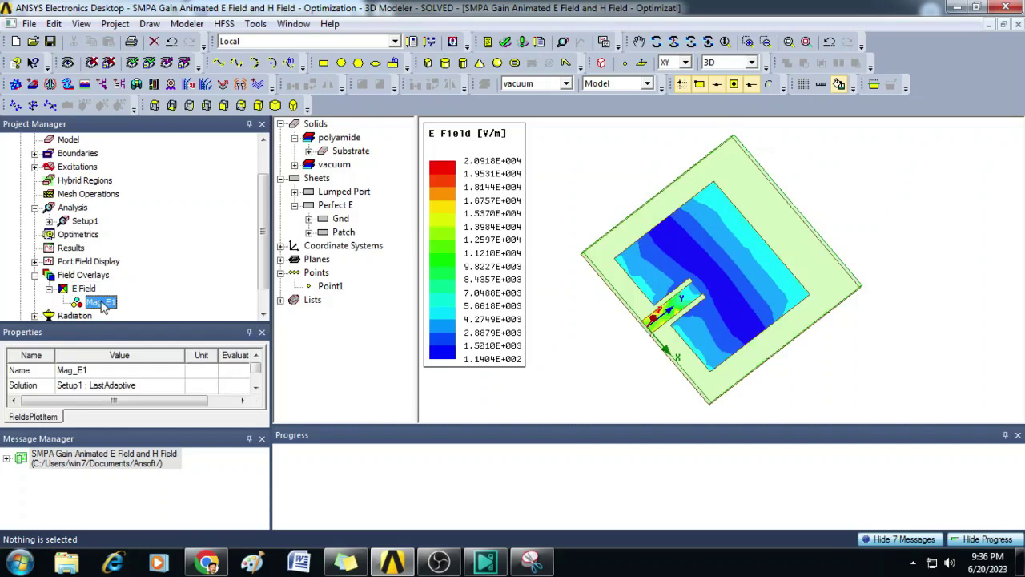
pyautogui.rightClick(101, 302)
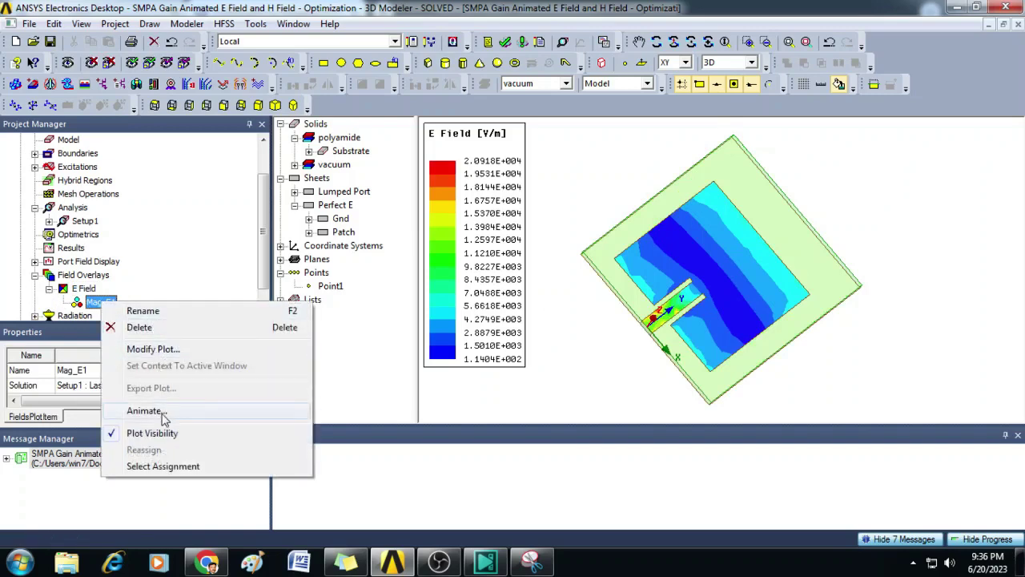
pyautogui.click(163, 411)
pyautogui.click(467, 324)
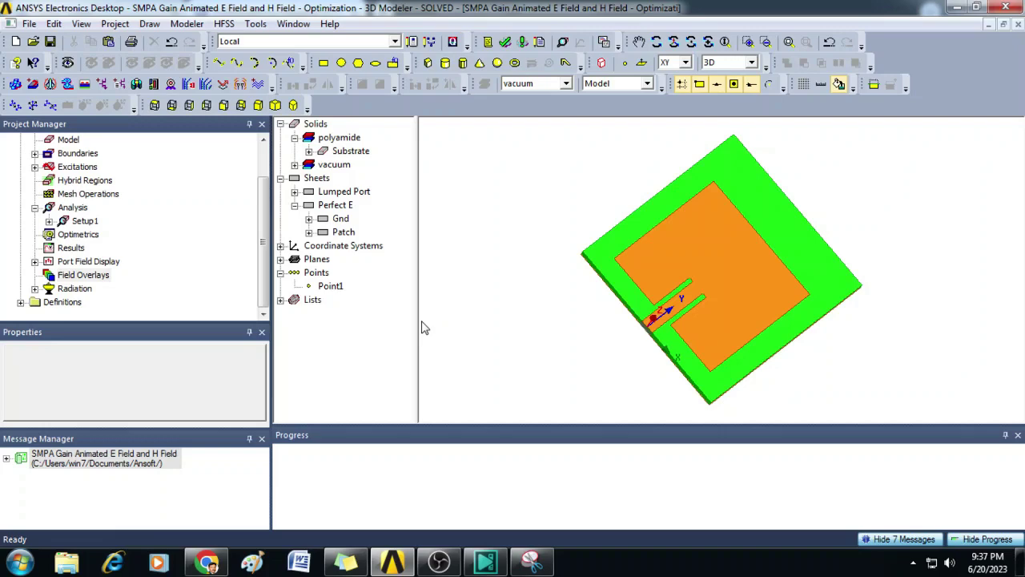
# Create a Vector_H field plot on the Patch at 2.4 GHz.
pyautogui.click(650, 257)
pyautogui.rightClick(650, 257)
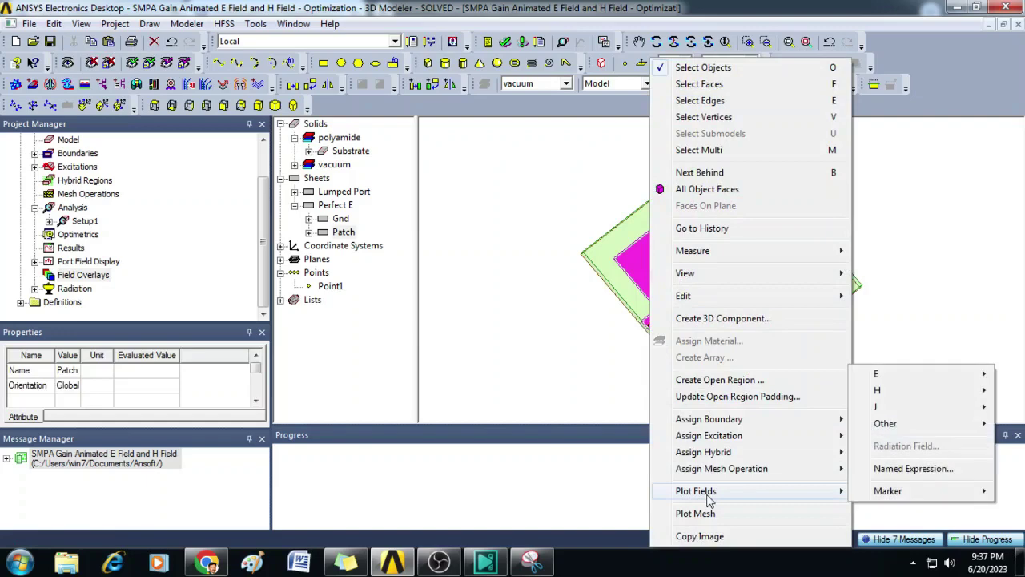
pyautogui.moveTo(878, 390)
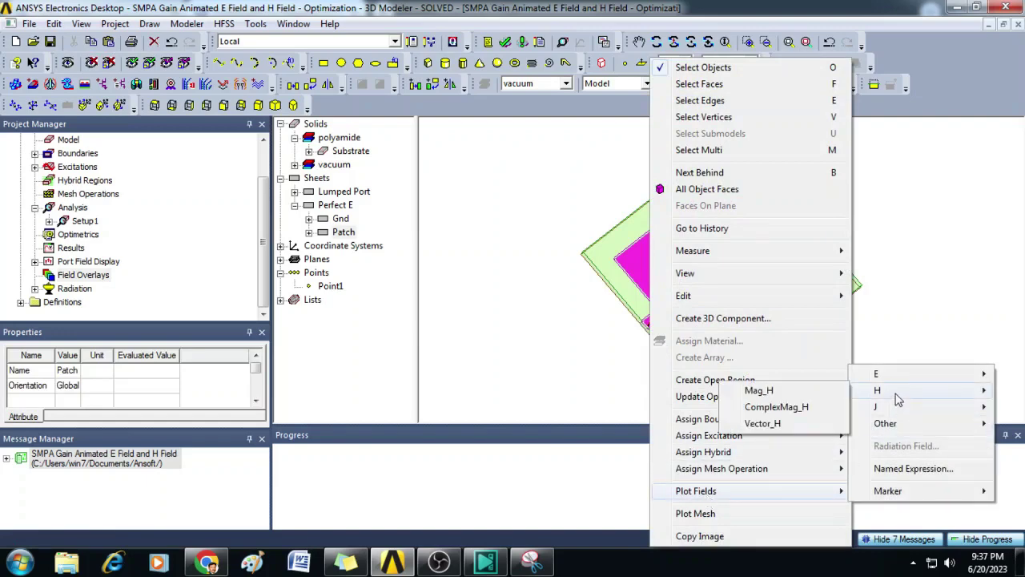
pyautogui.click(759, 423)
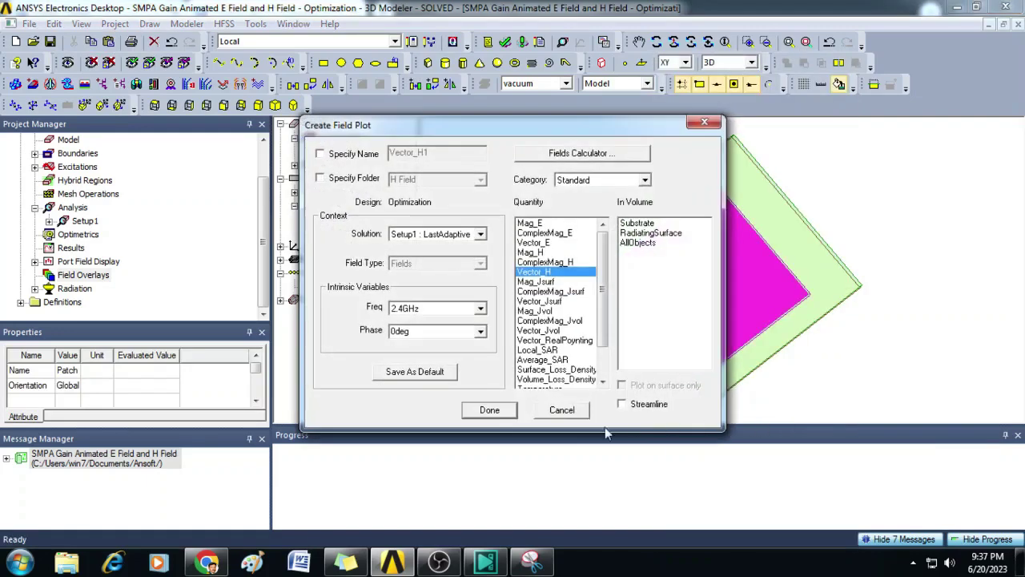
pyautogui.click(489, 411)
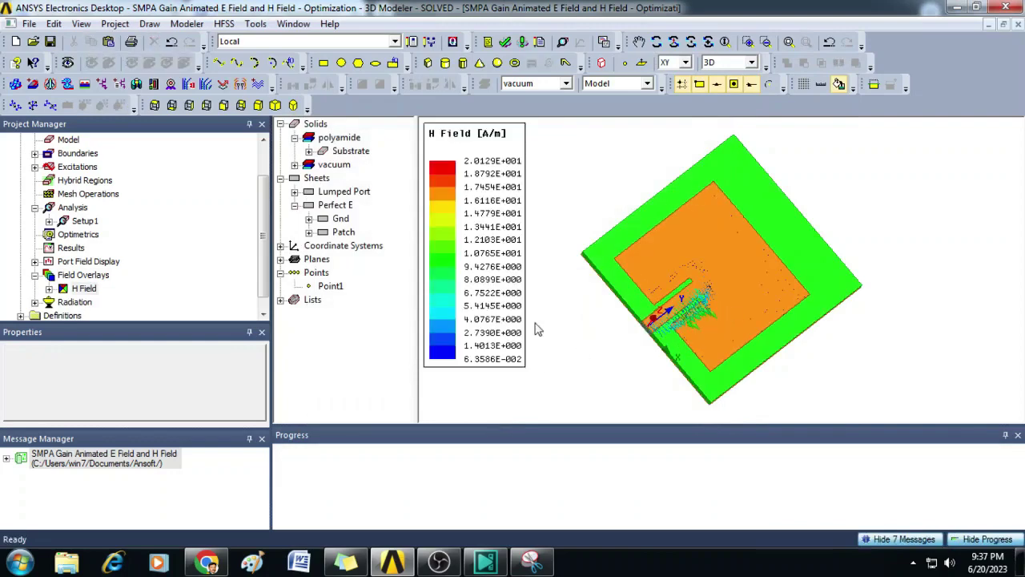
# Animate the Vector_H1 plot through the phase sweep.
pyautogui.click(49, 290)
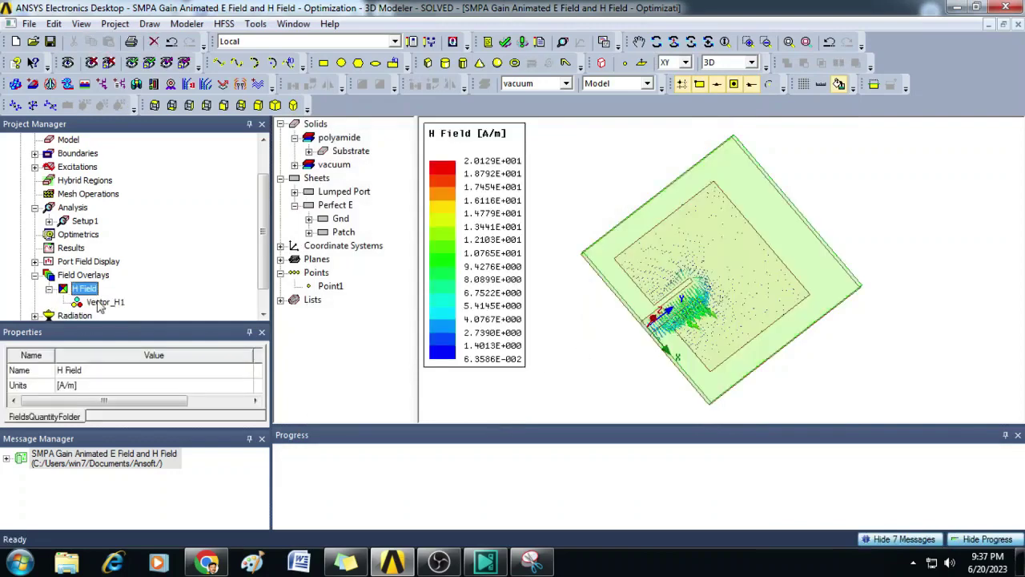
pyautogui.rightClick(103, 302)
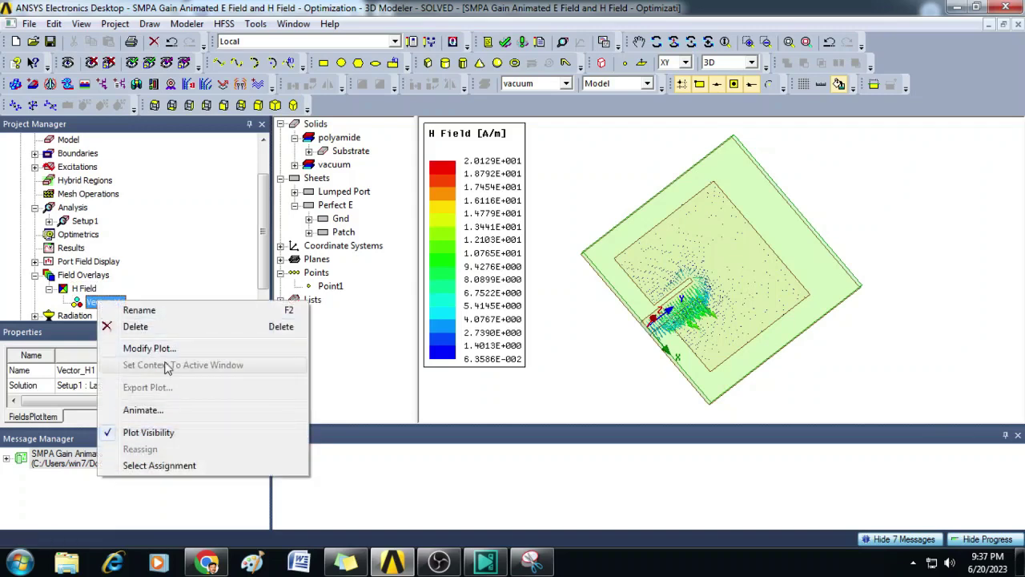
pyautogui.click(158, 410)
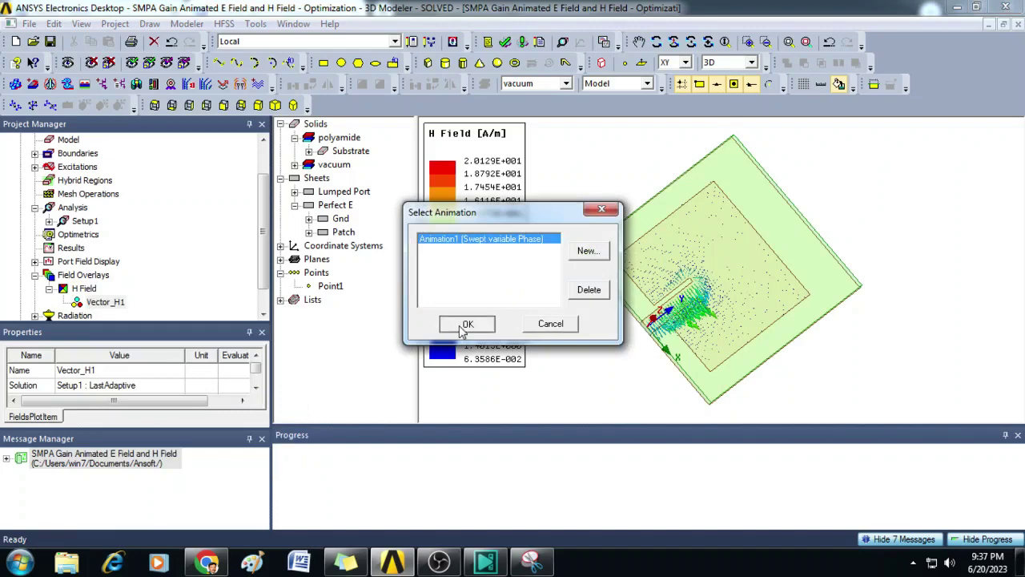
pyautogui.click(468, 329)
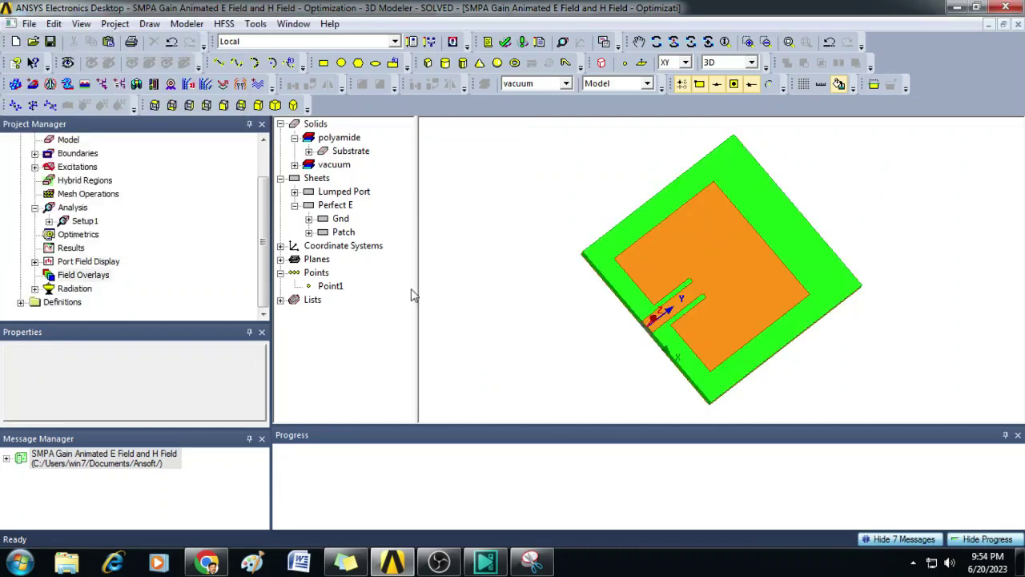
# Create a Mag_H field plot on the Patch at 2.4 GHz.
pyautogui.click(658, 263)
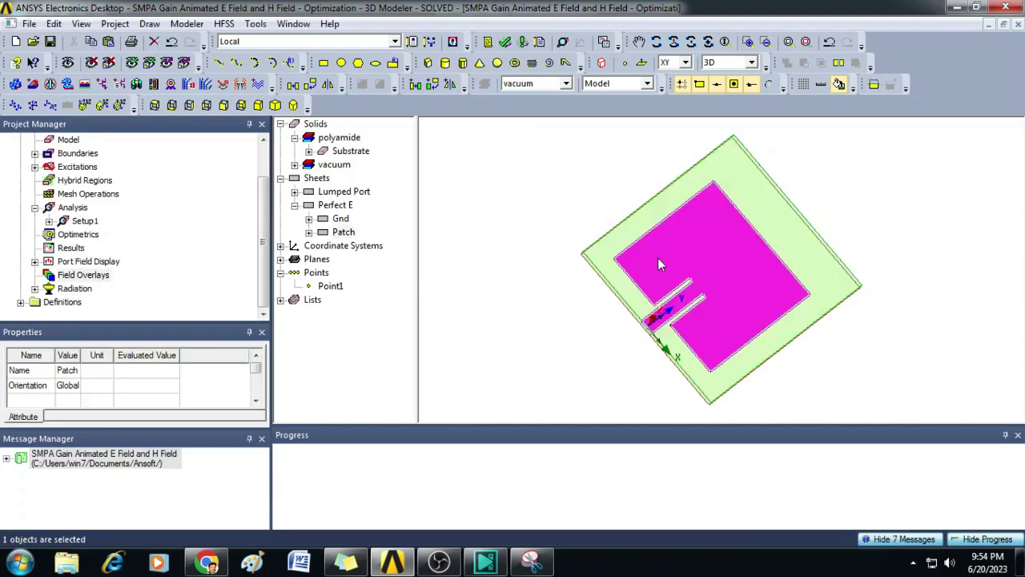
pyautogui.rightClick(659, 264)
pyautogui.moveTo(704, 491)
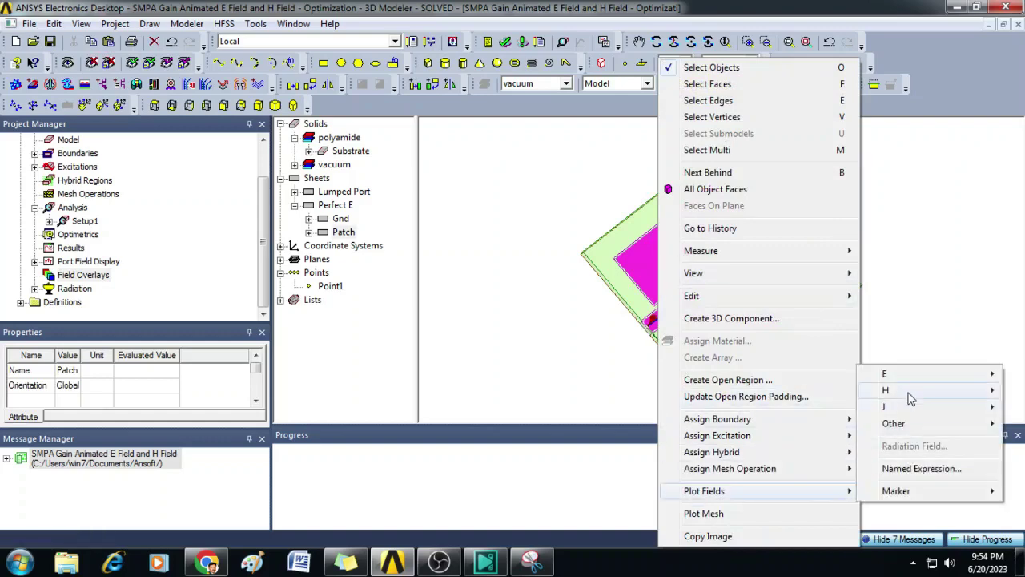
pyautogui.moveTo(886, 390)
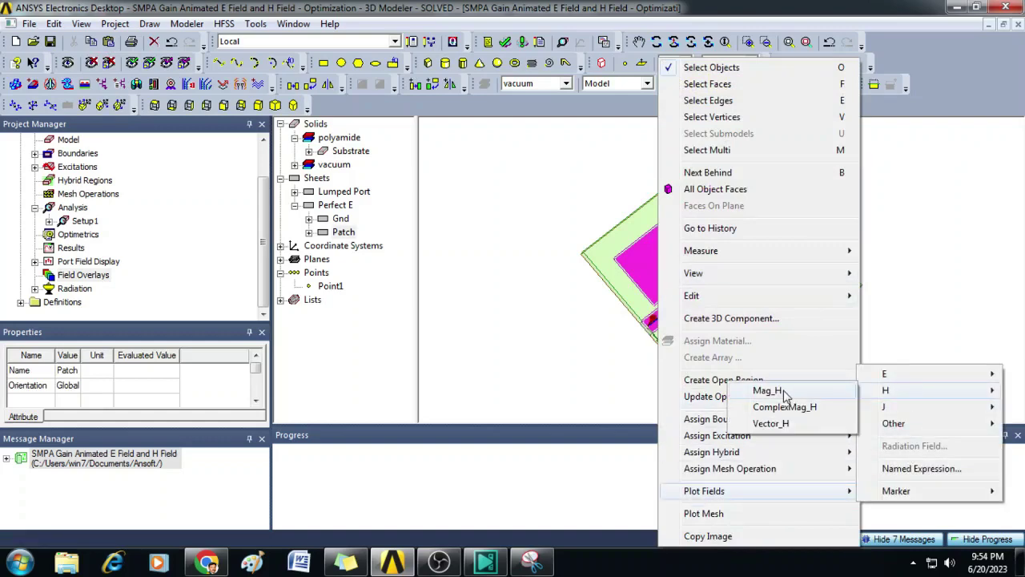
pyautogui.click(768, 391)
pyautogui.click(500, 415)
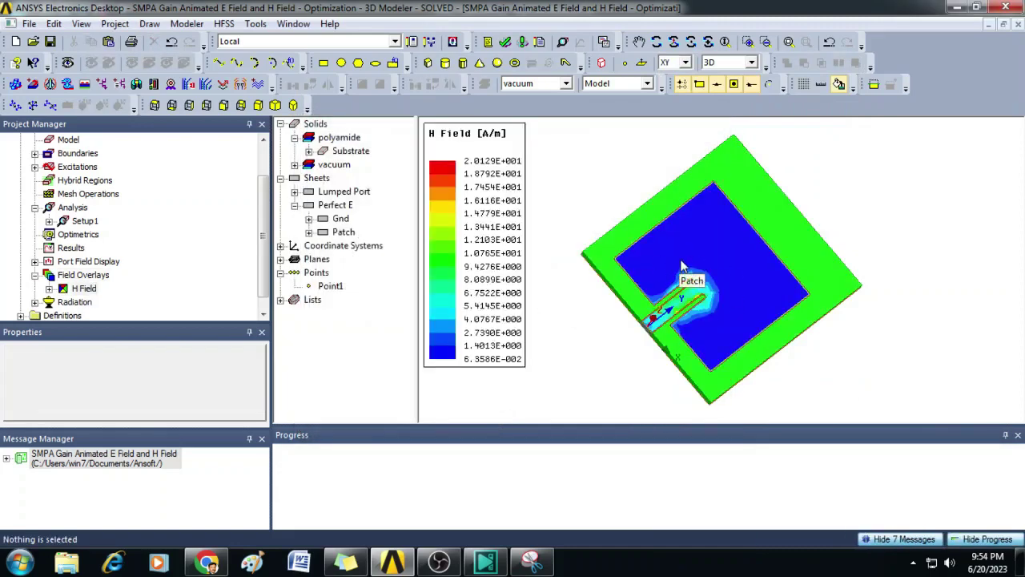
# Animate the Mag_H1 plot with Animation1, sweeping Phase.
pyautogui.click(50, 290)
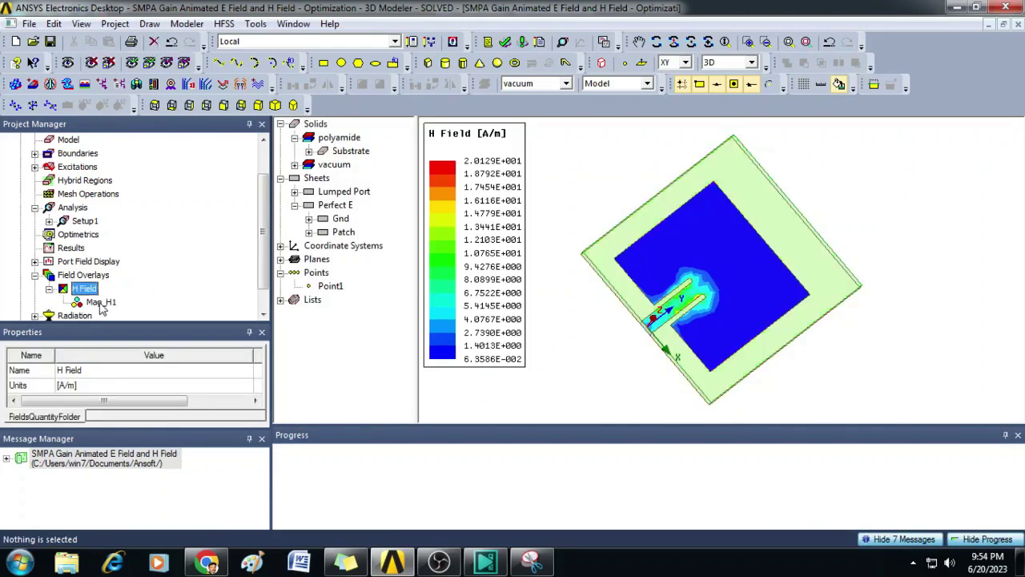
pyautogui.click(100, 303)
pyautogui.rightClick(99, 302)
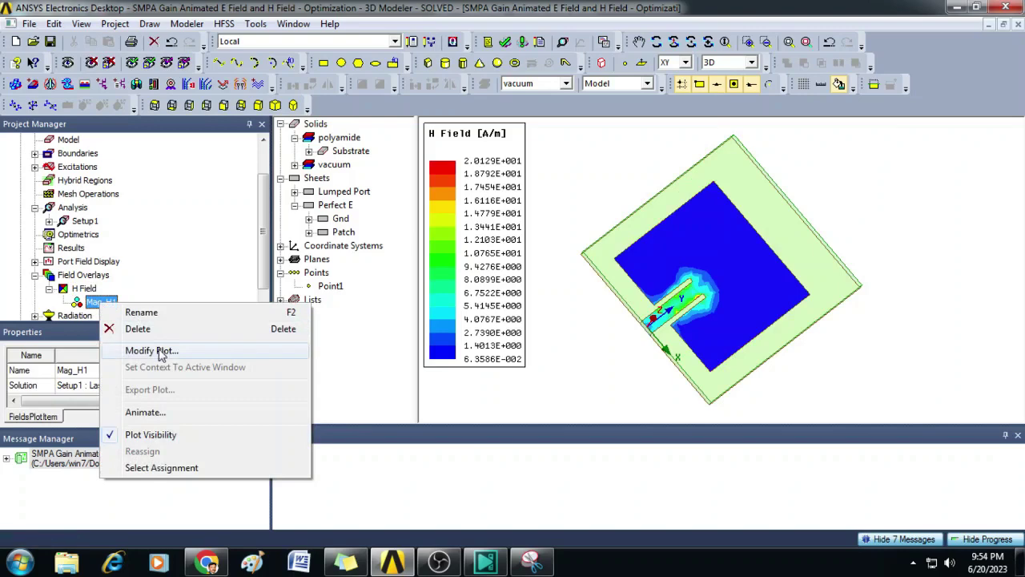
pyautogui.click(149, 412)
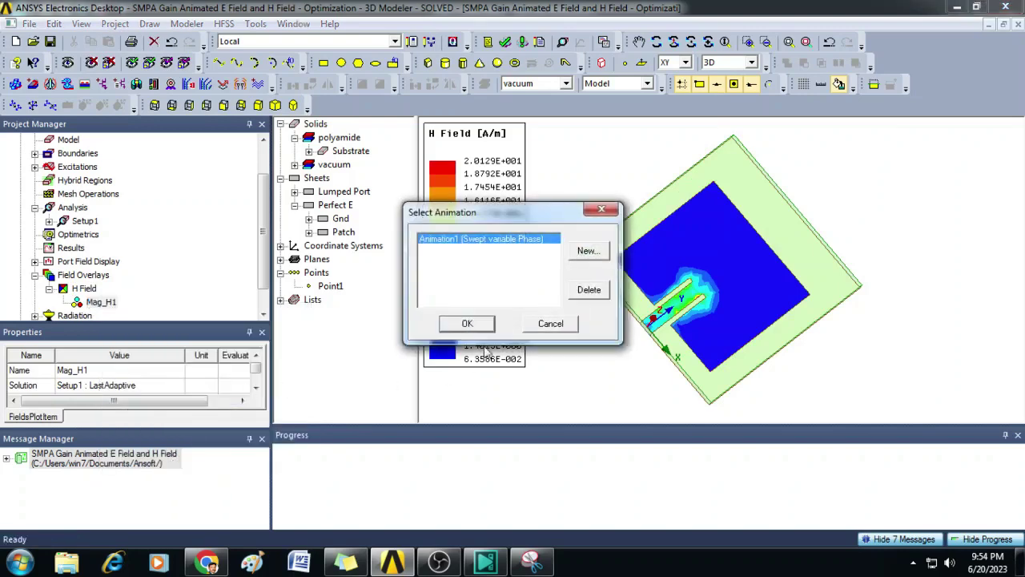
pyautogui.click(468, 323)
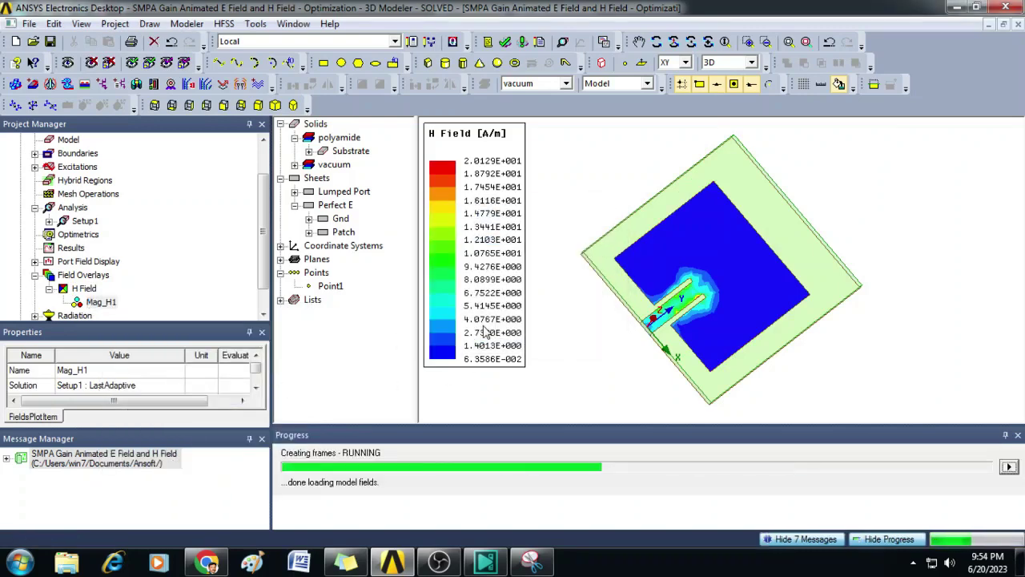